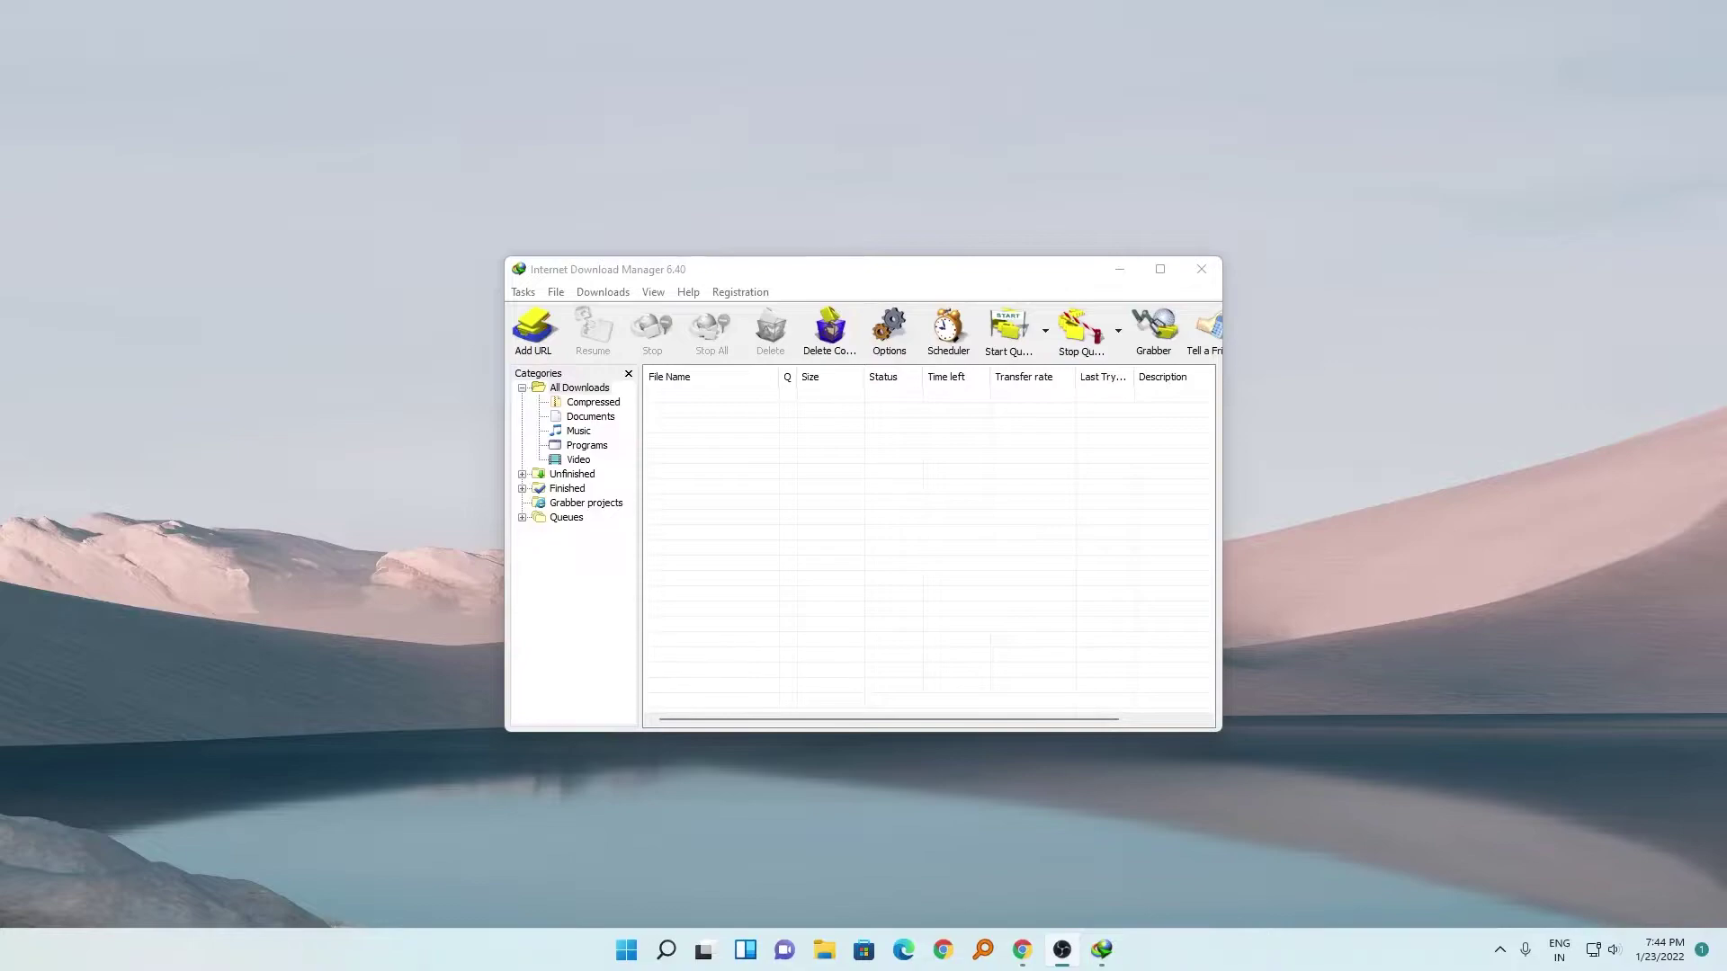
Maximize the Chrome window over IDM and open the Extensions page.
{"action": "left_click_drag", "start_coordinate": [1580, 284], "coordinate": [568, 31]}
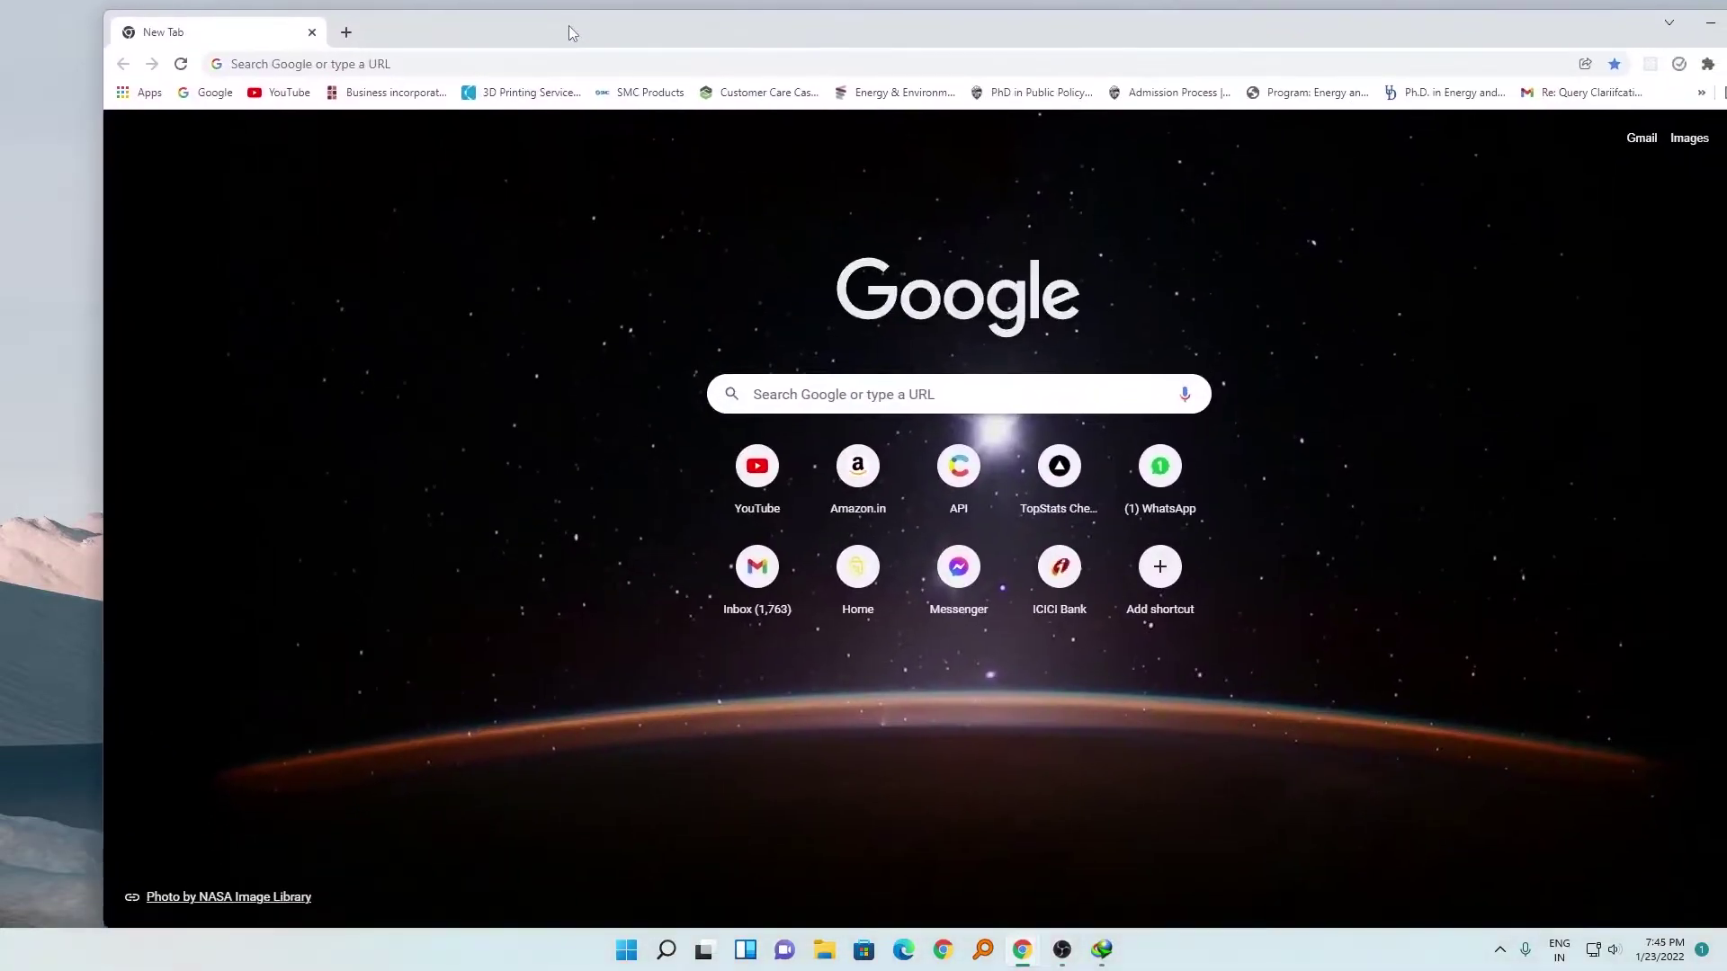
{"action": "double_click", "coordinate": [571, 26]}
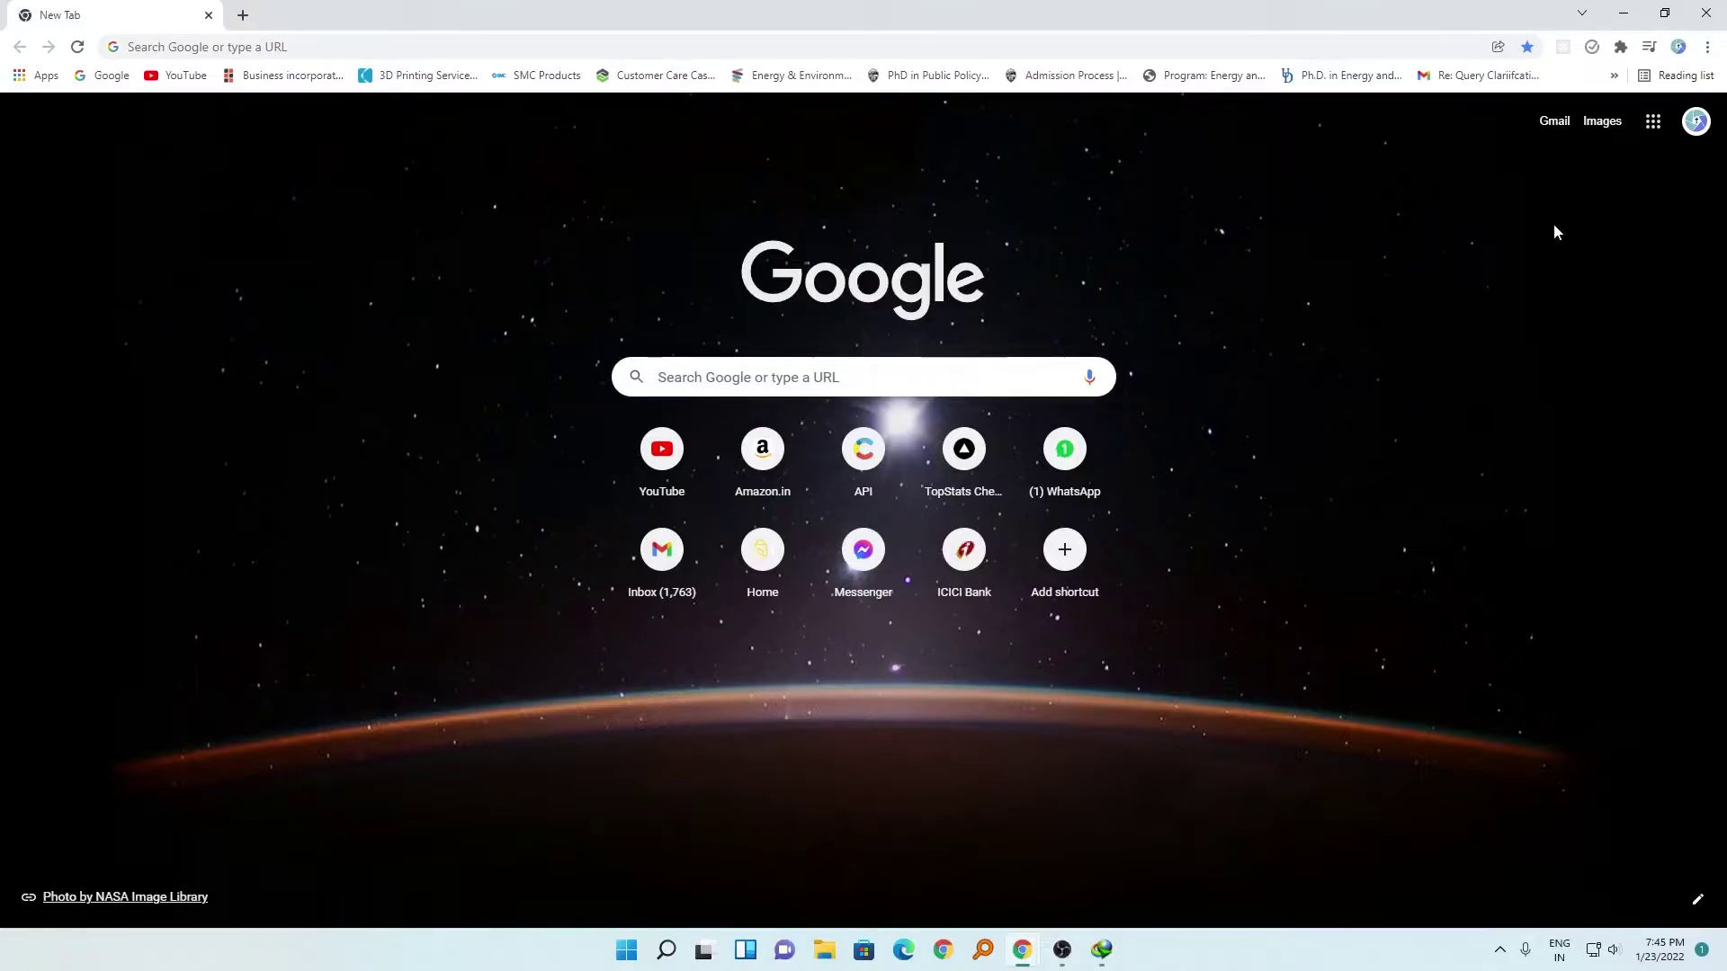
{"action": "left_click", "coordinate": [1707, 49]}
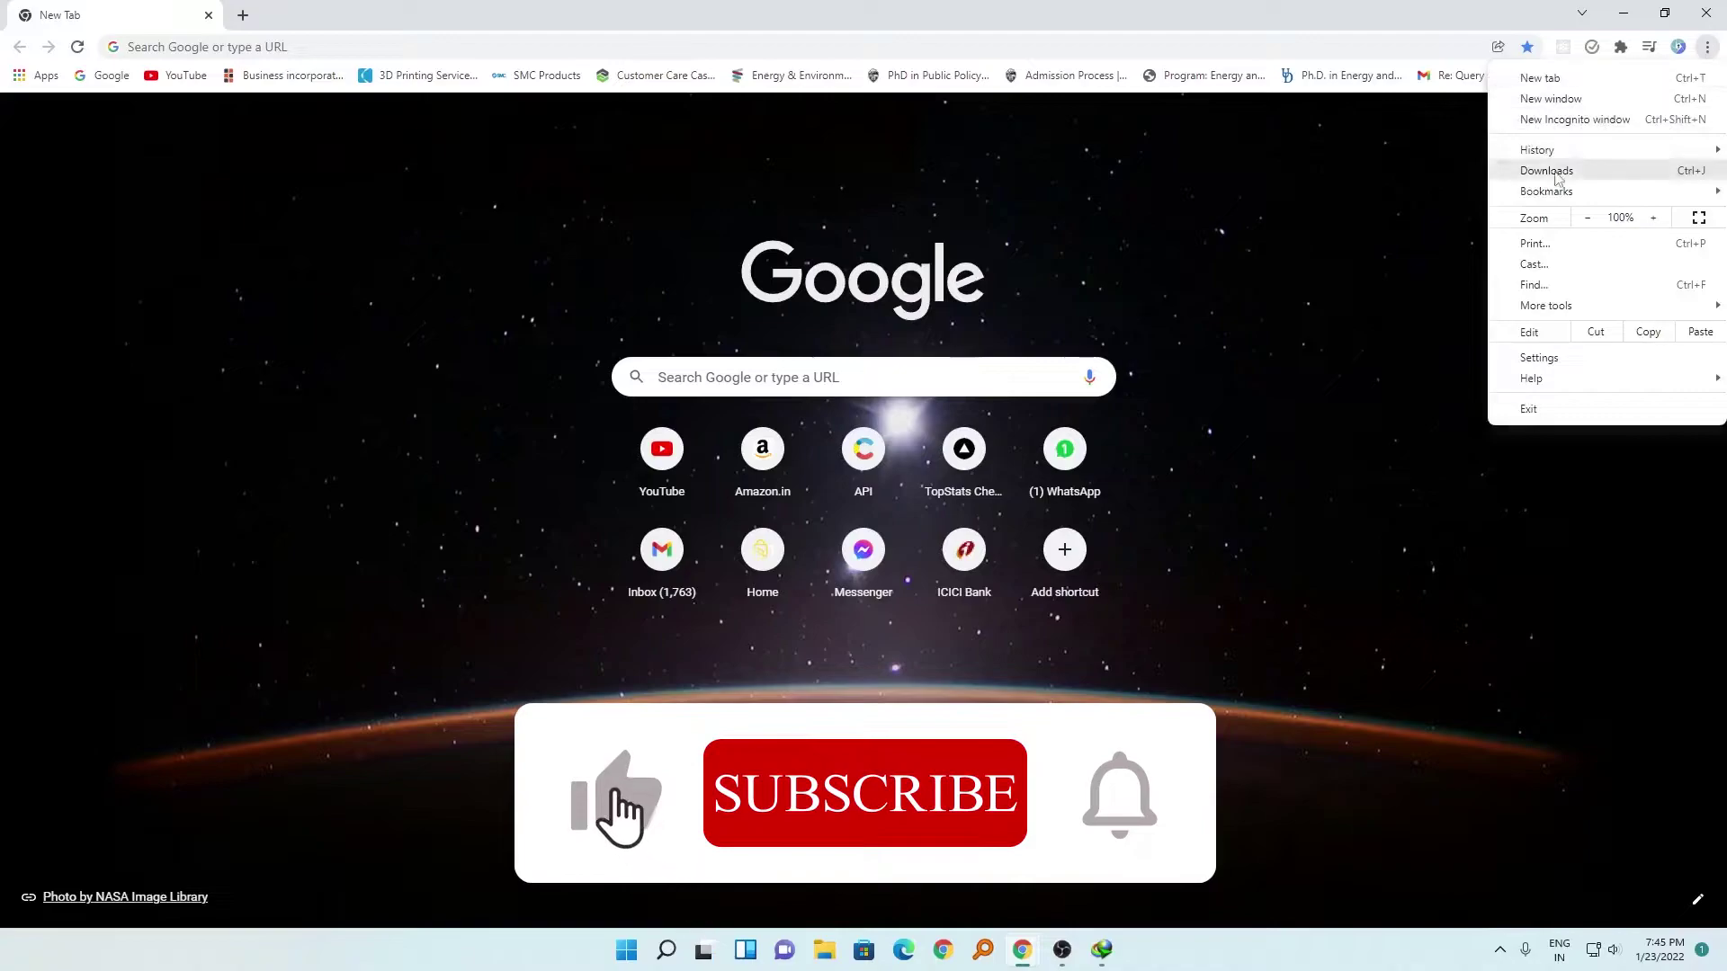
{"action": "mouse_move", "coordinate": [1547, 306]}
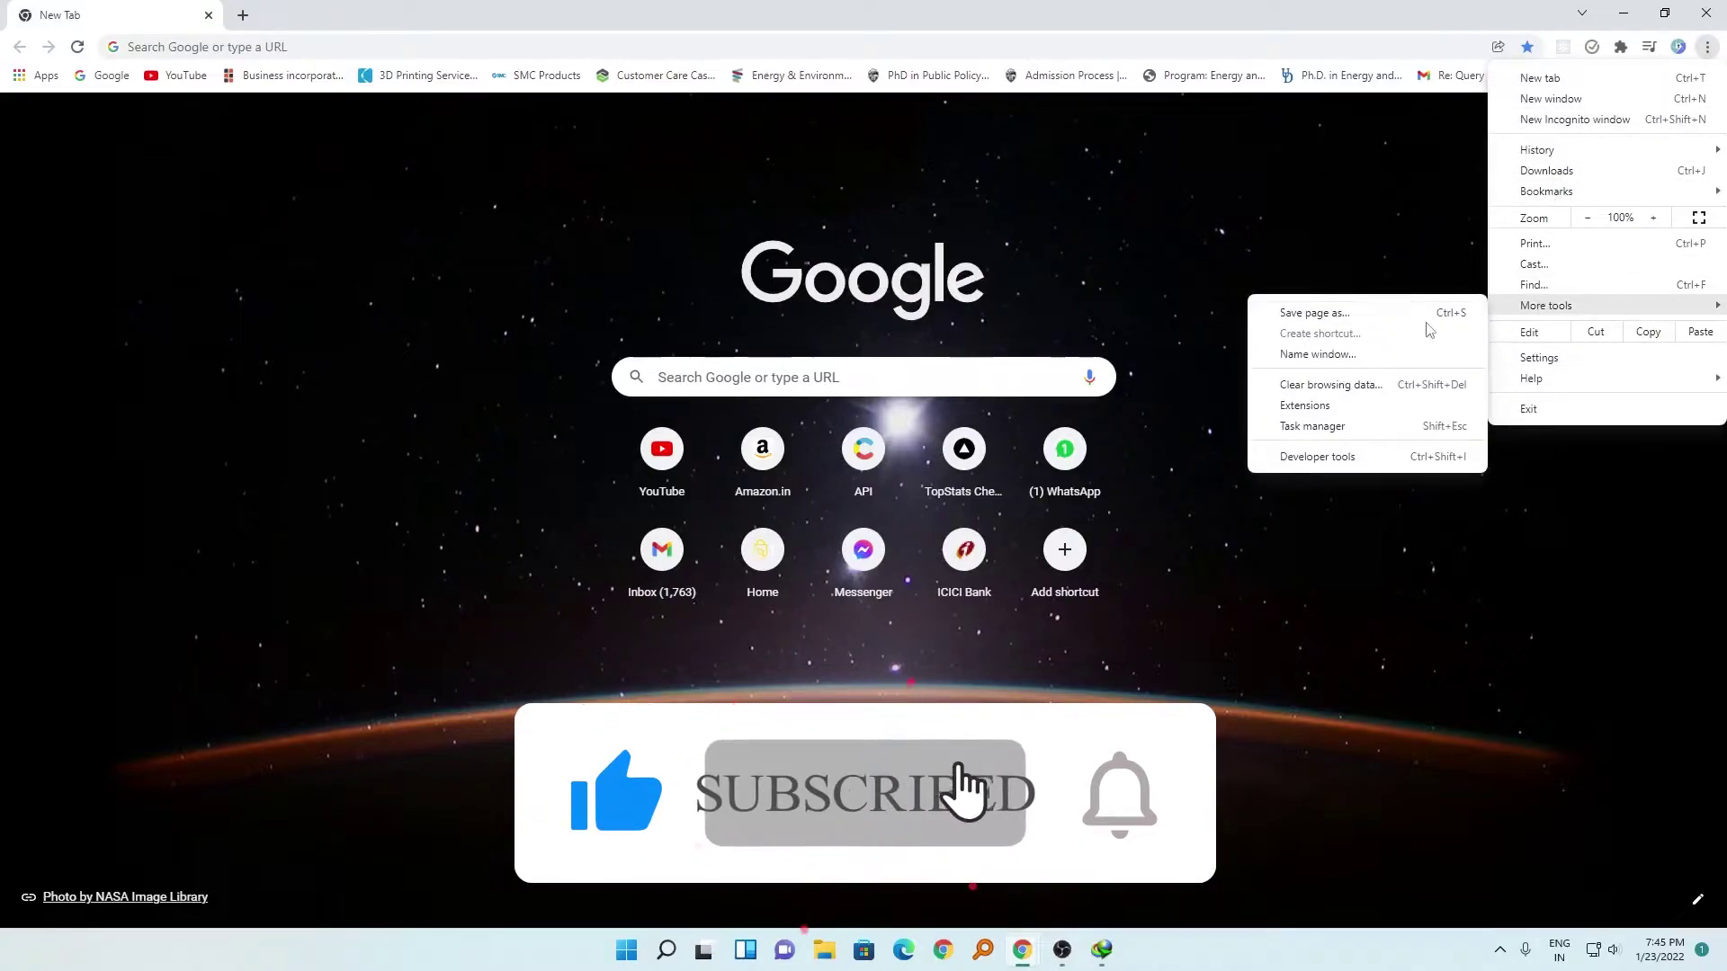
{"action": "left_click", "coordinate": [1333, 406]}
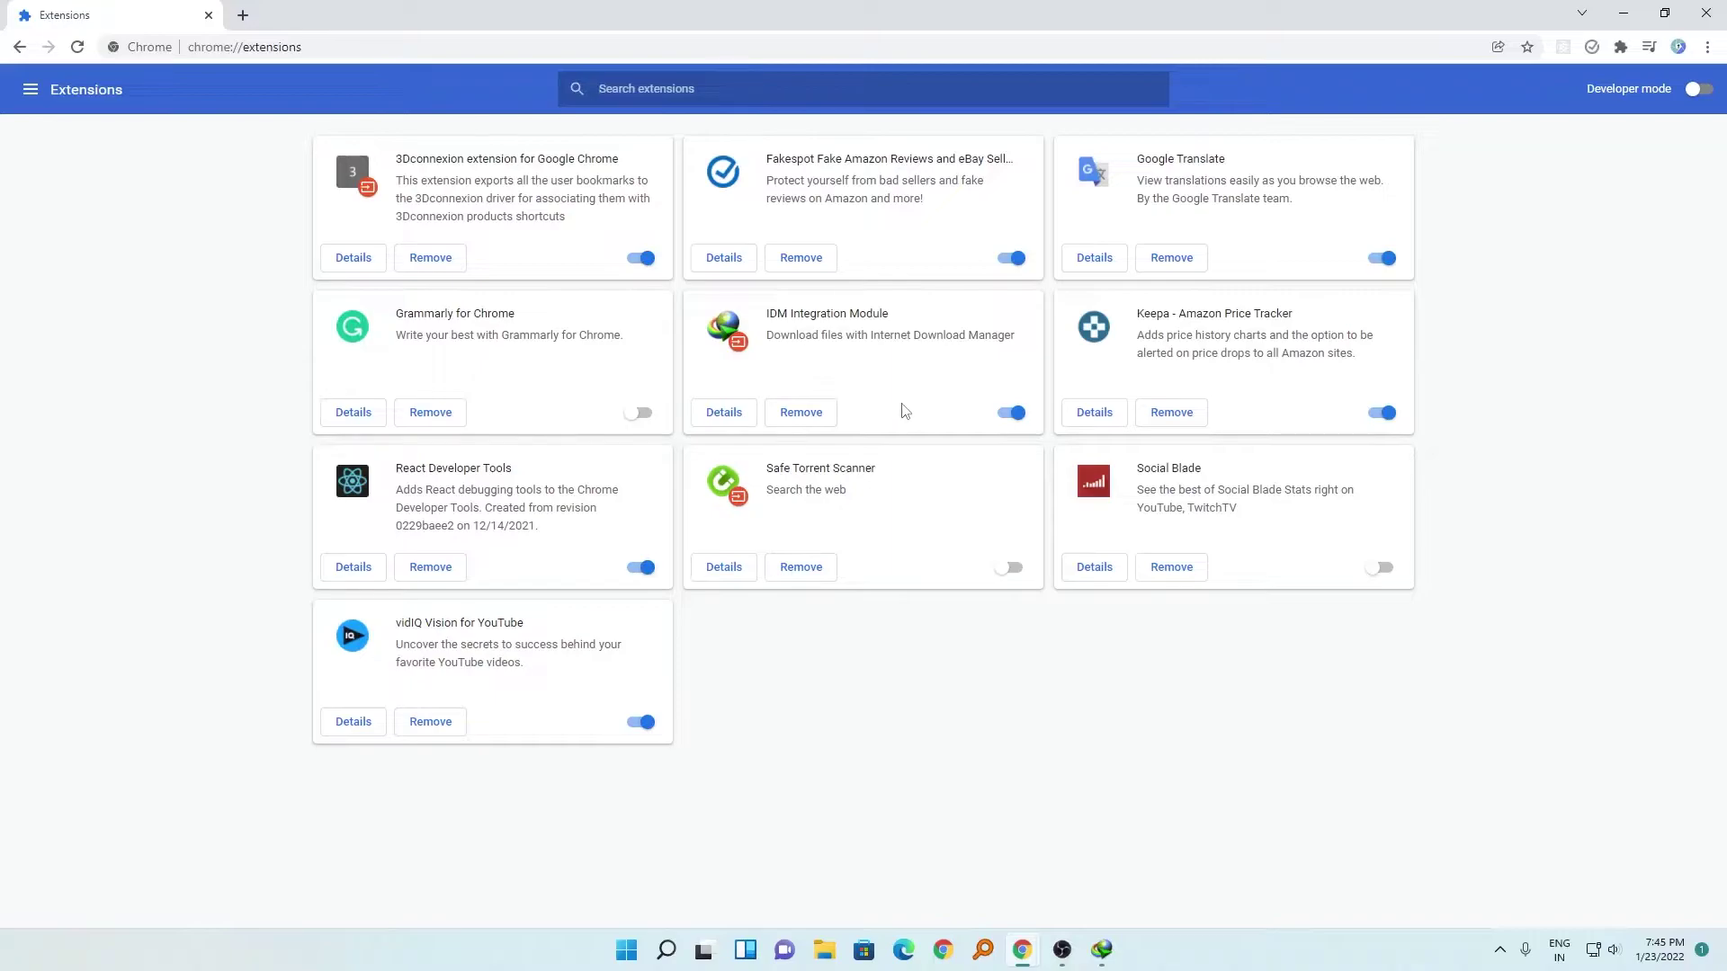
Remove the IDM Integration Module extension and confirm the removal.
{"action": "left_click", "coordinate": [818, 413]}
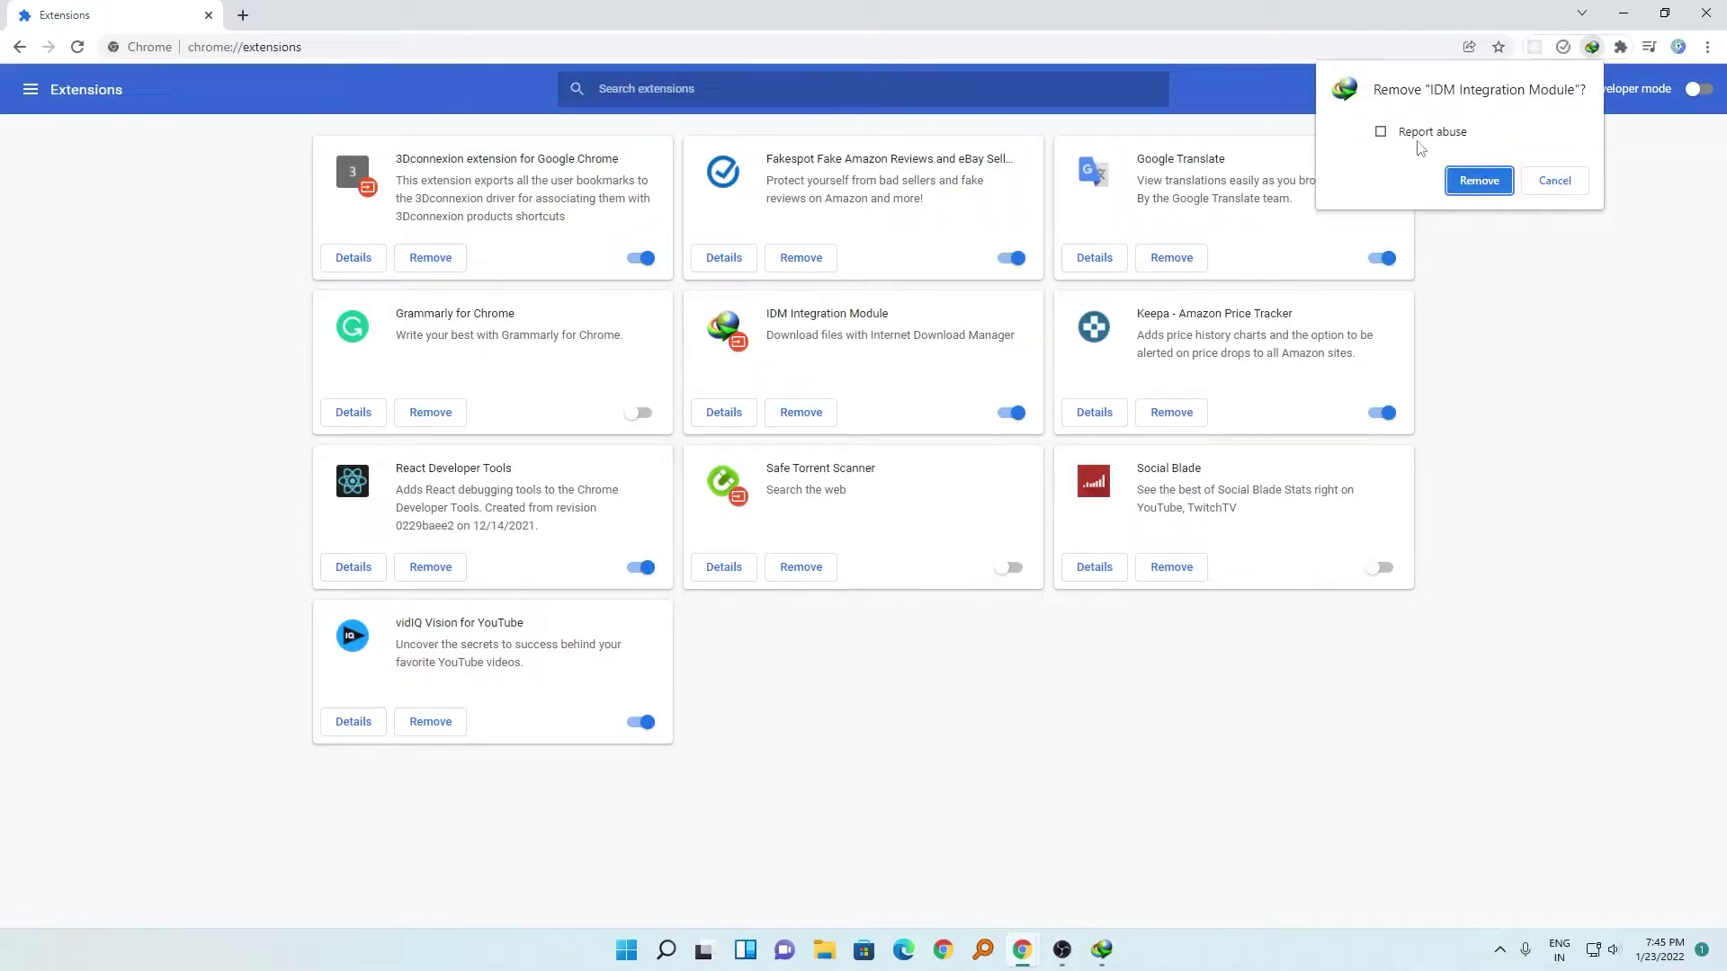
{"action": "left_click", "coordinate": [1474, 182]}
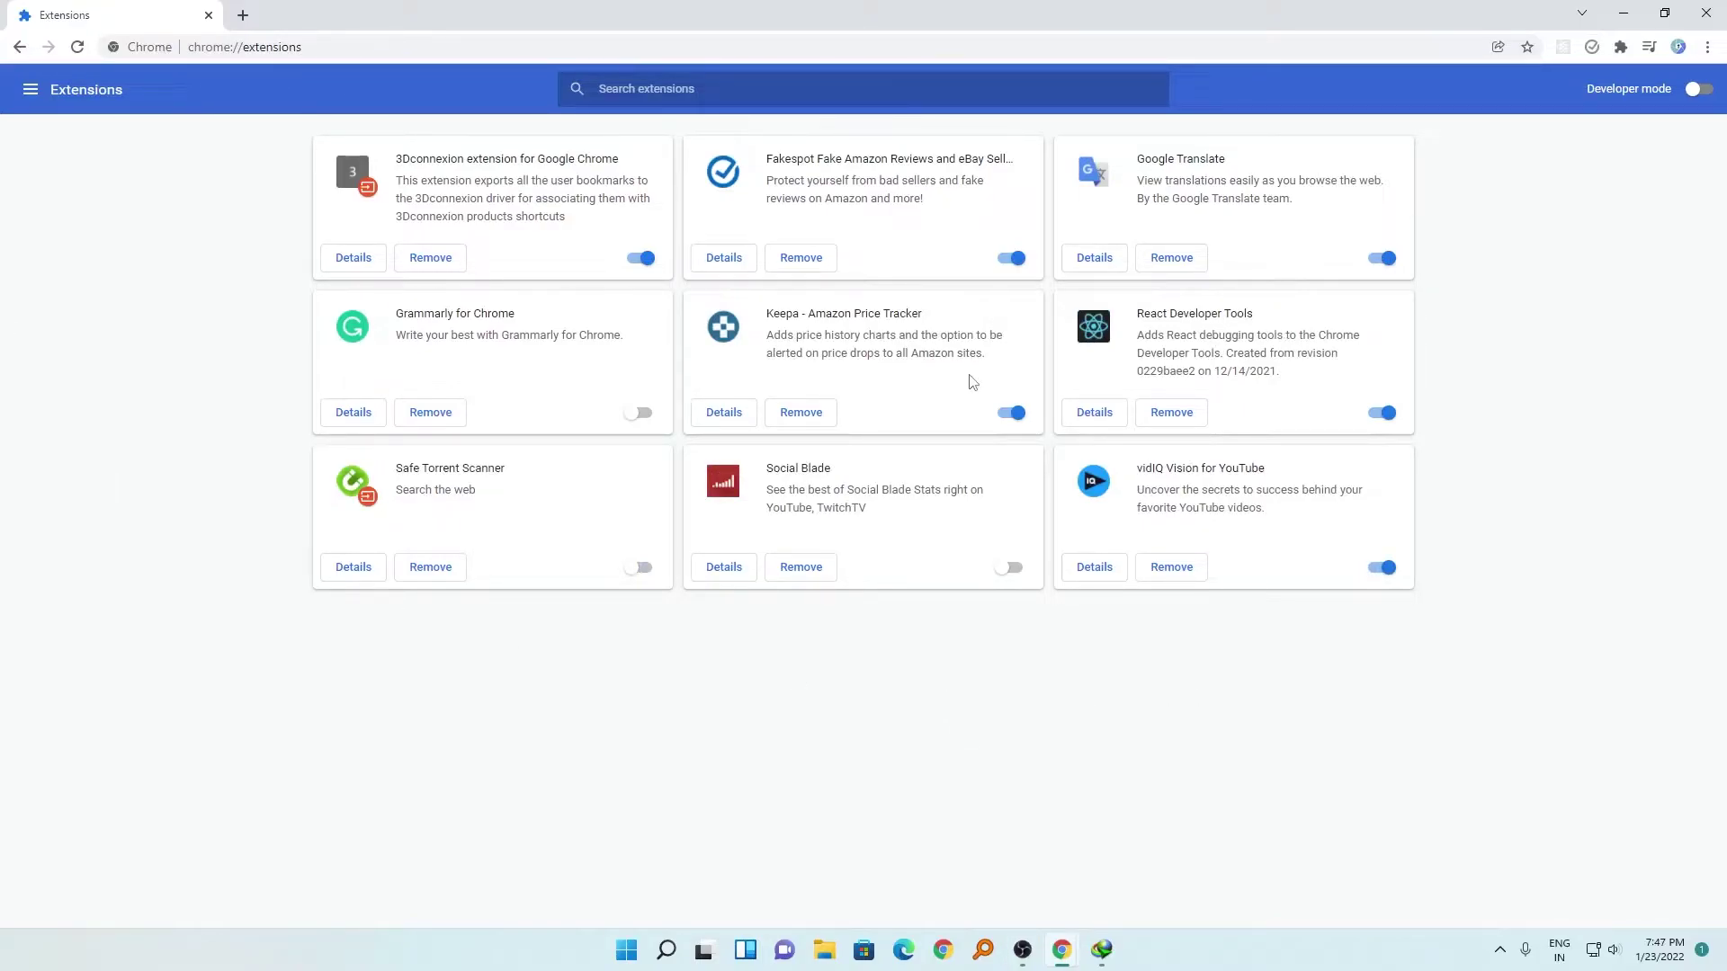
Load internetdownloadmanager.com in a new tab and go to its Support section.
{"action": "left_click", "coordinate": [241, 14]}
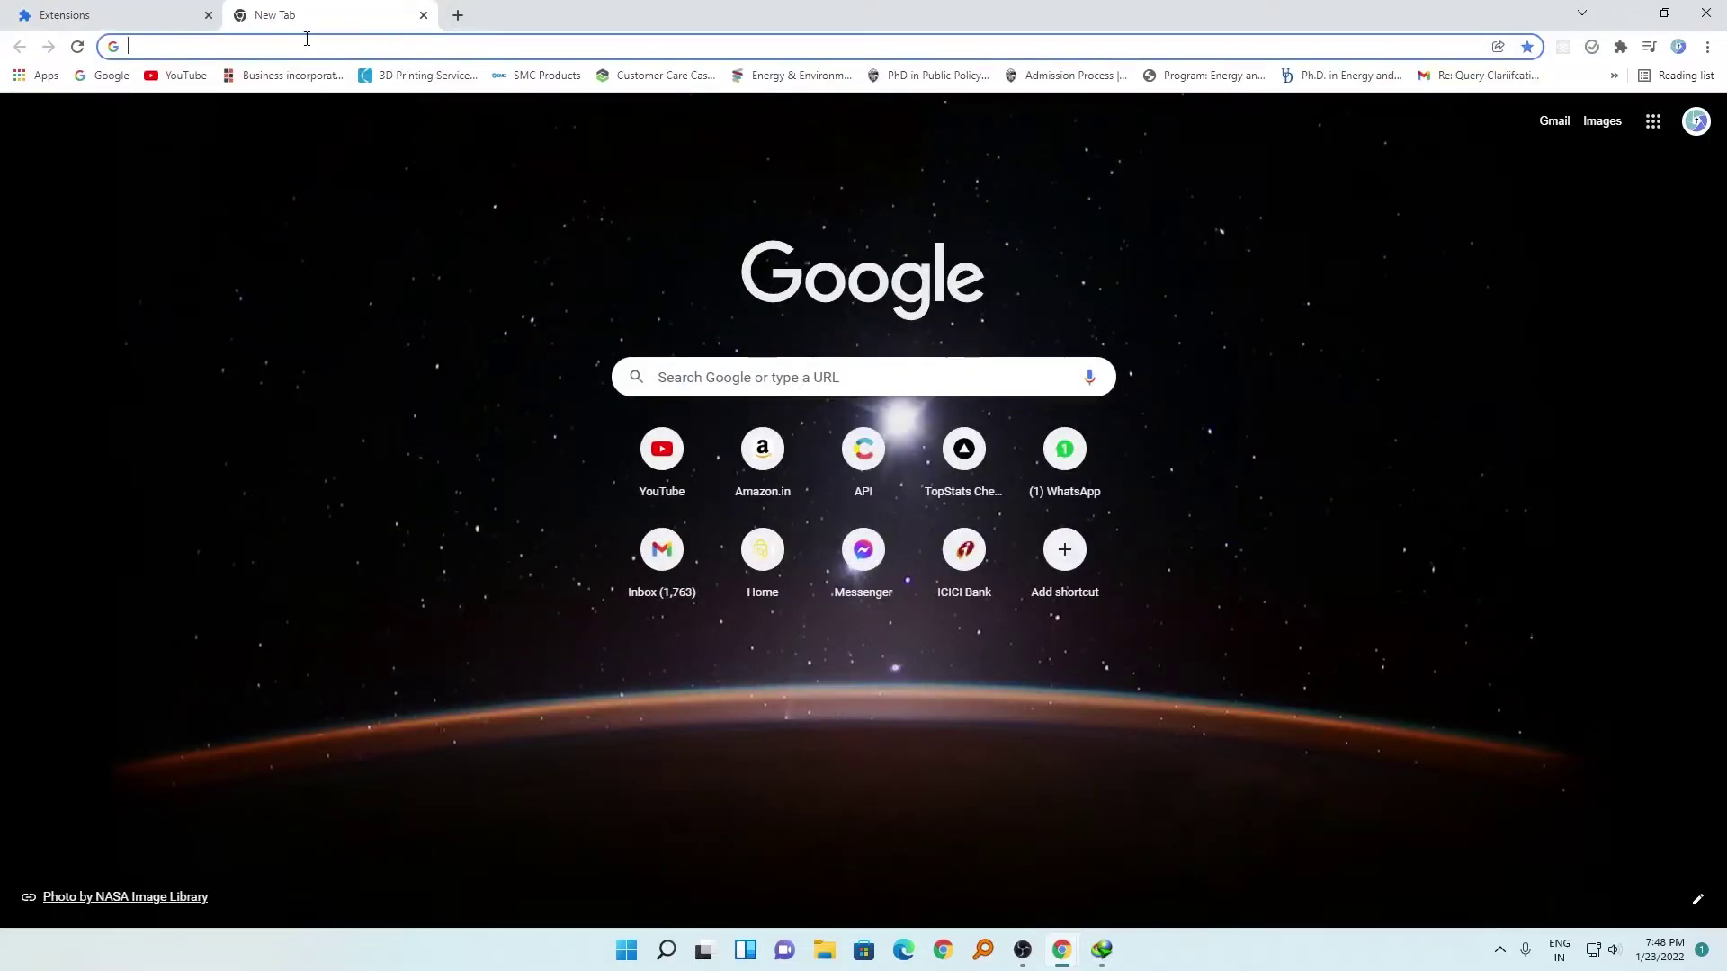
{"action": "type", "text": "in"}
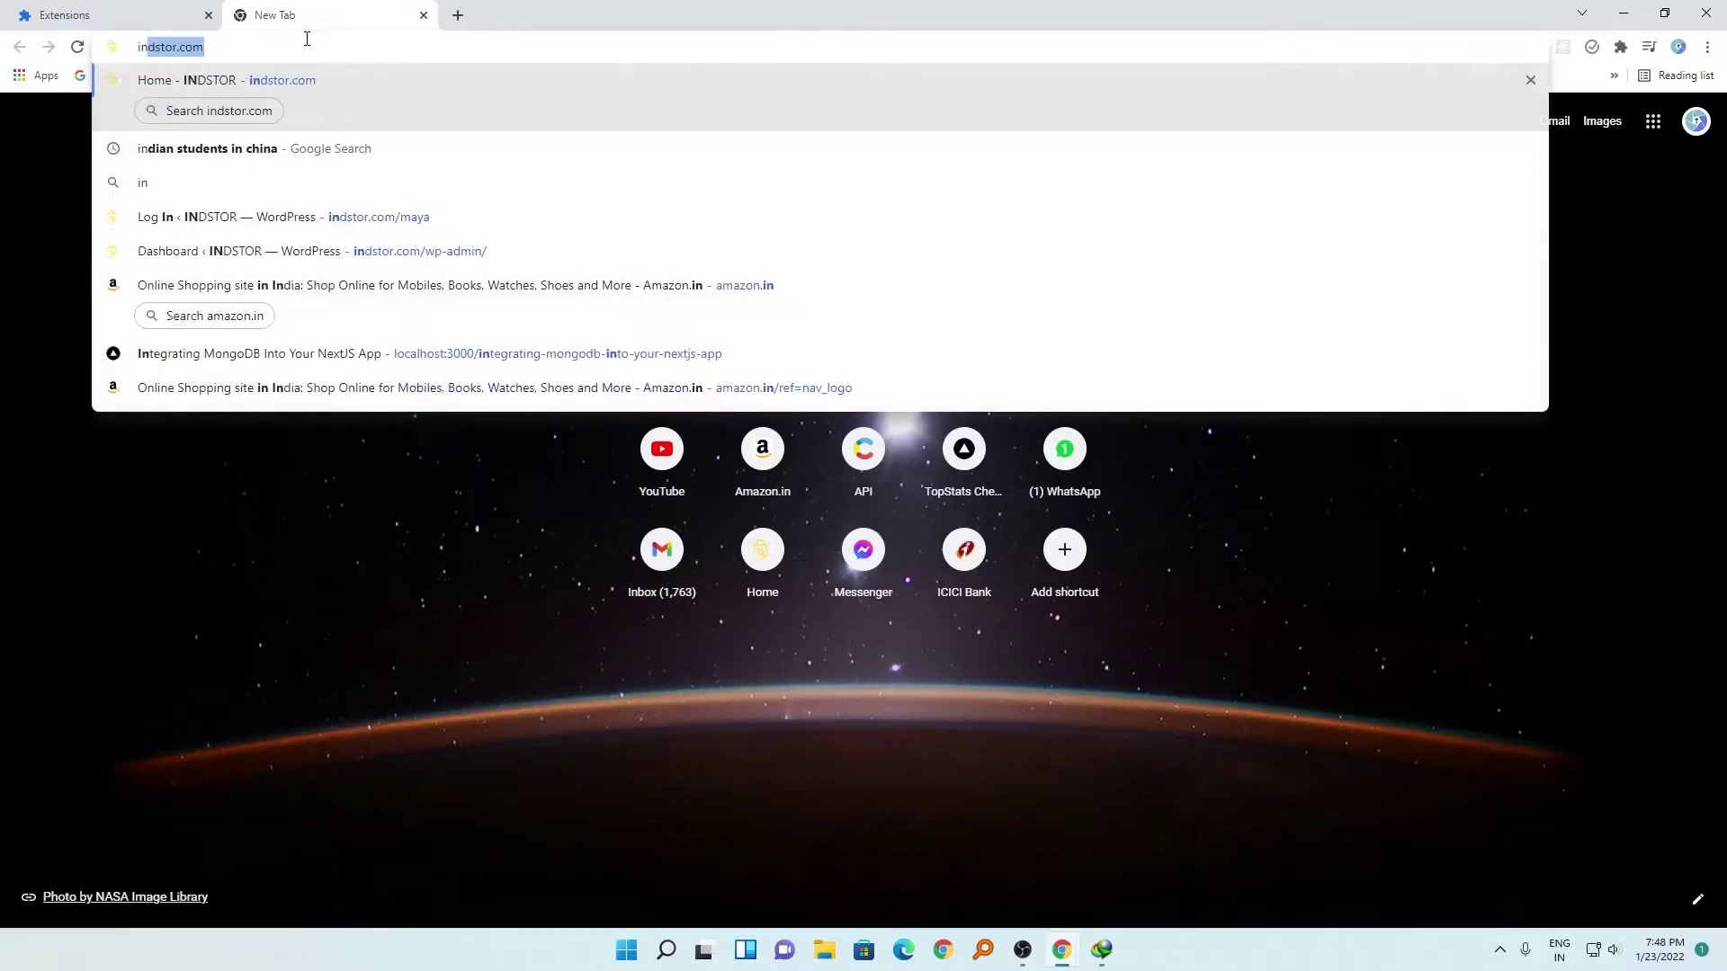
{"action": "type", "text": "ternetdownloadmanager.com"}
{"action": "key", "text": "Return"}
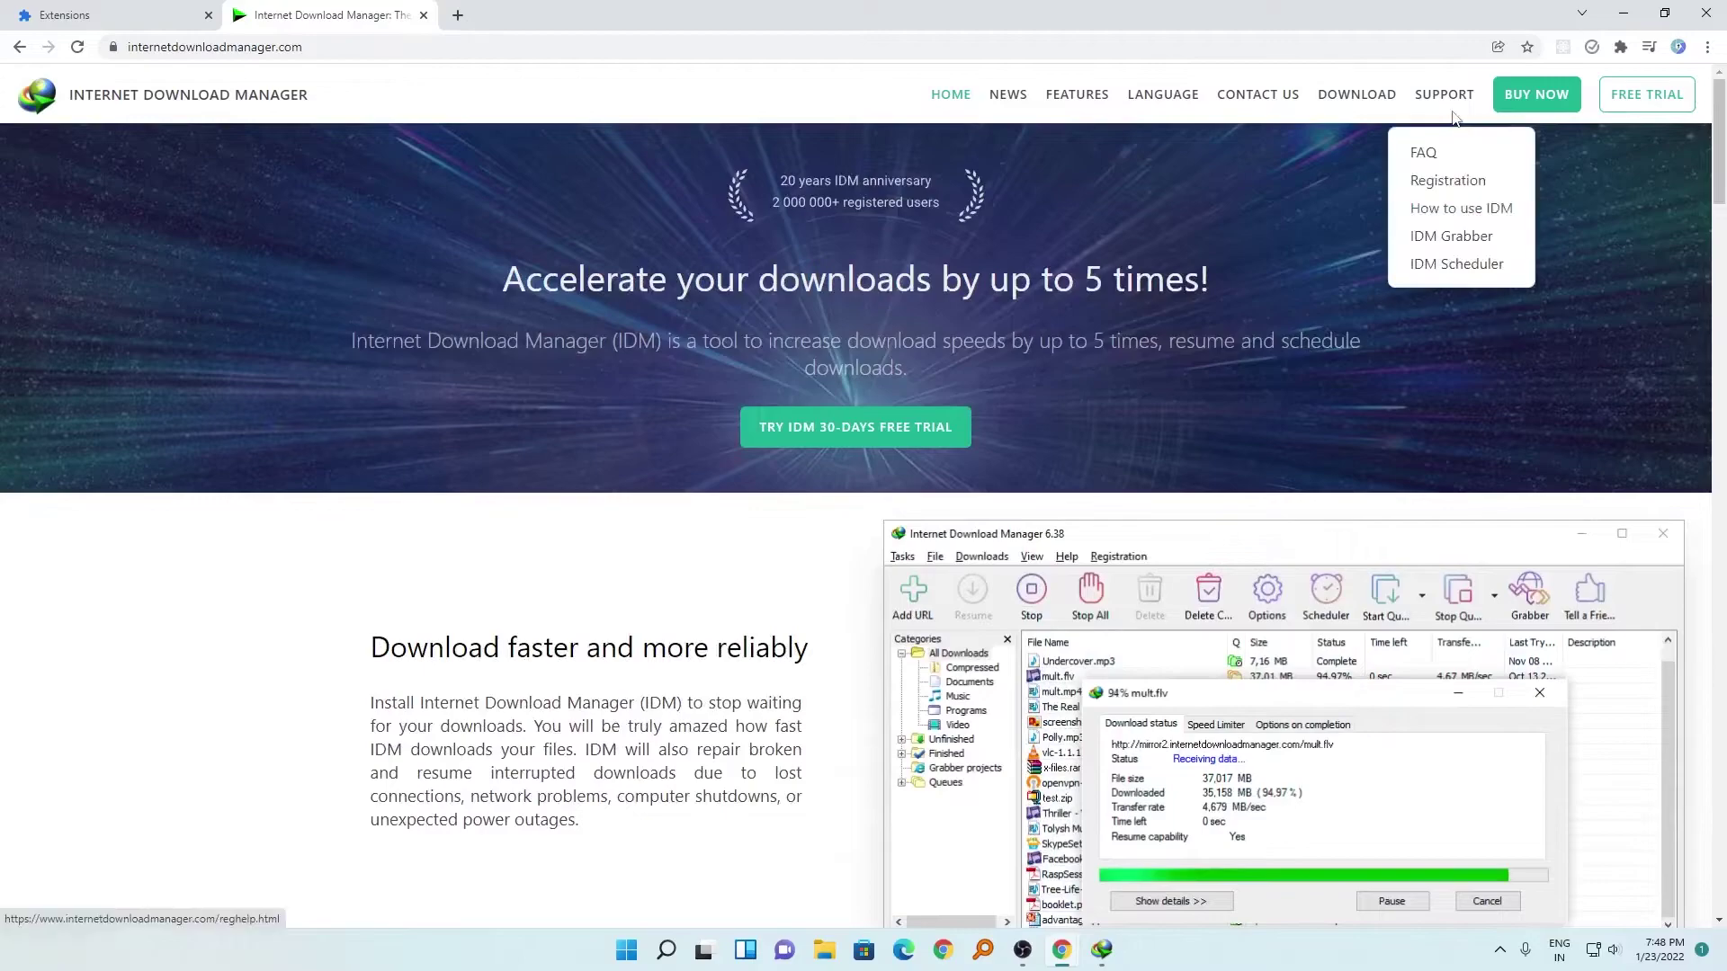
{"action": "mouse_move", "coordinate": [1441, 94]}
{"action": "left_click", "coordinate": [1419, 104]}
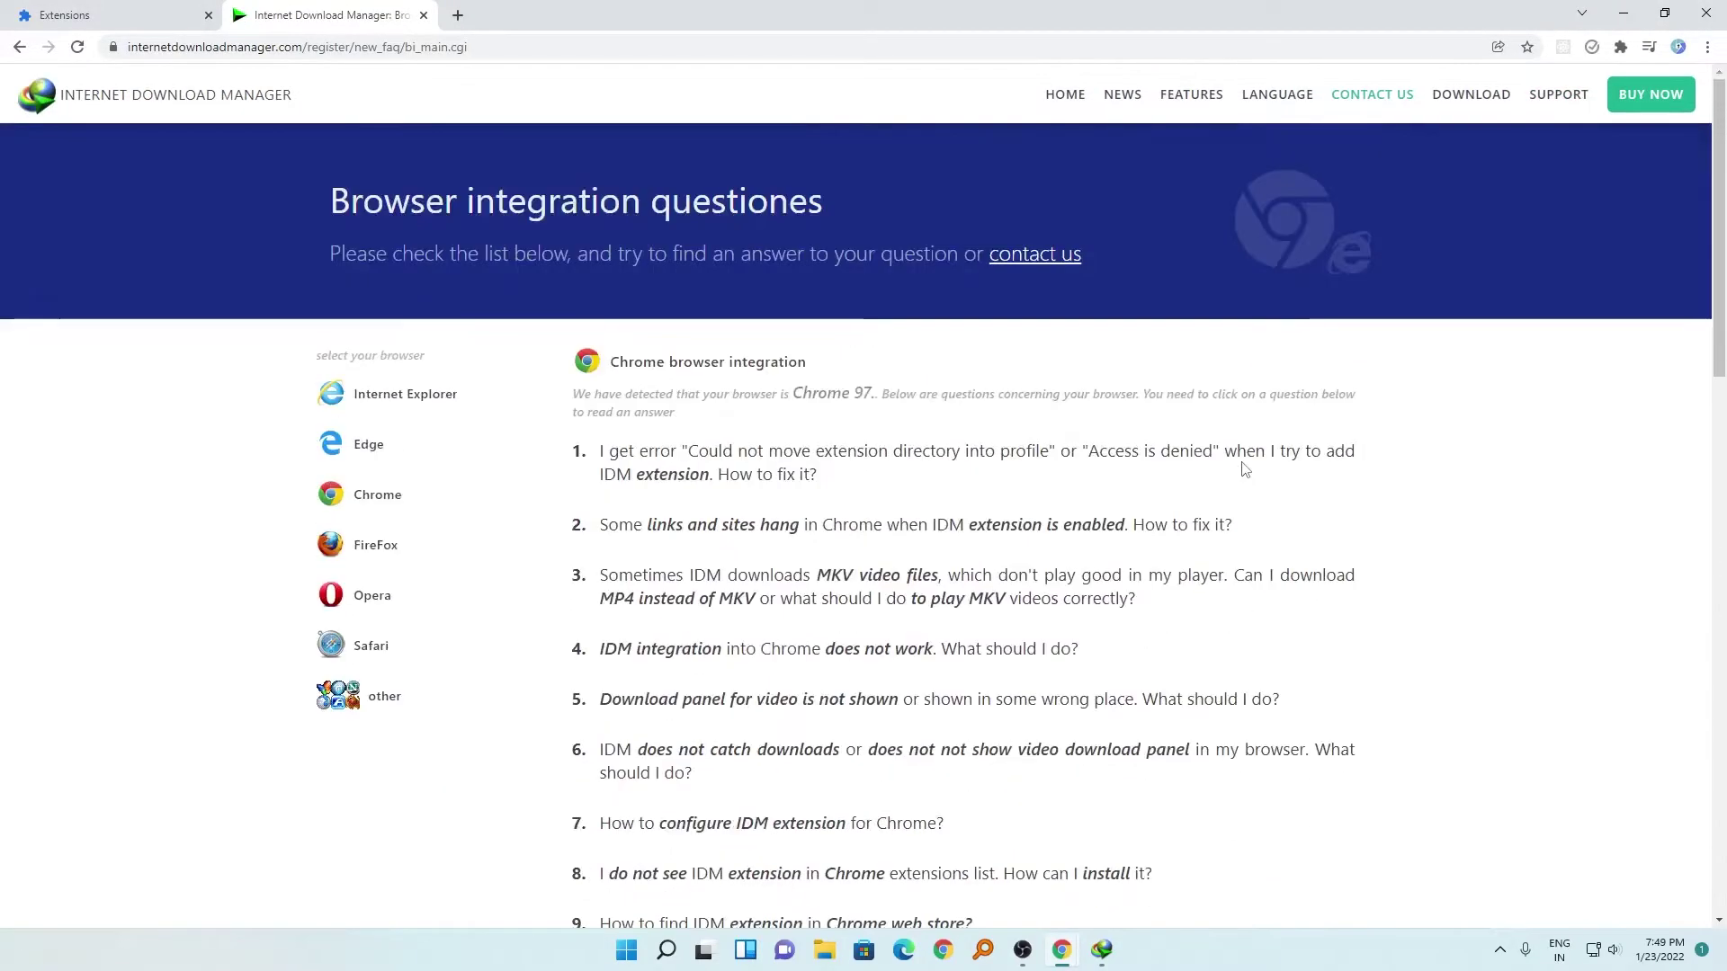
{"action": "scroll", "coordinate": [1523, 486], "scroll_direction": "down", "scroll_amount": 2}
{"action": "scroll", "coordinate": [1409, 478], "scroll_direction": "down", "scroll_amount": 1}
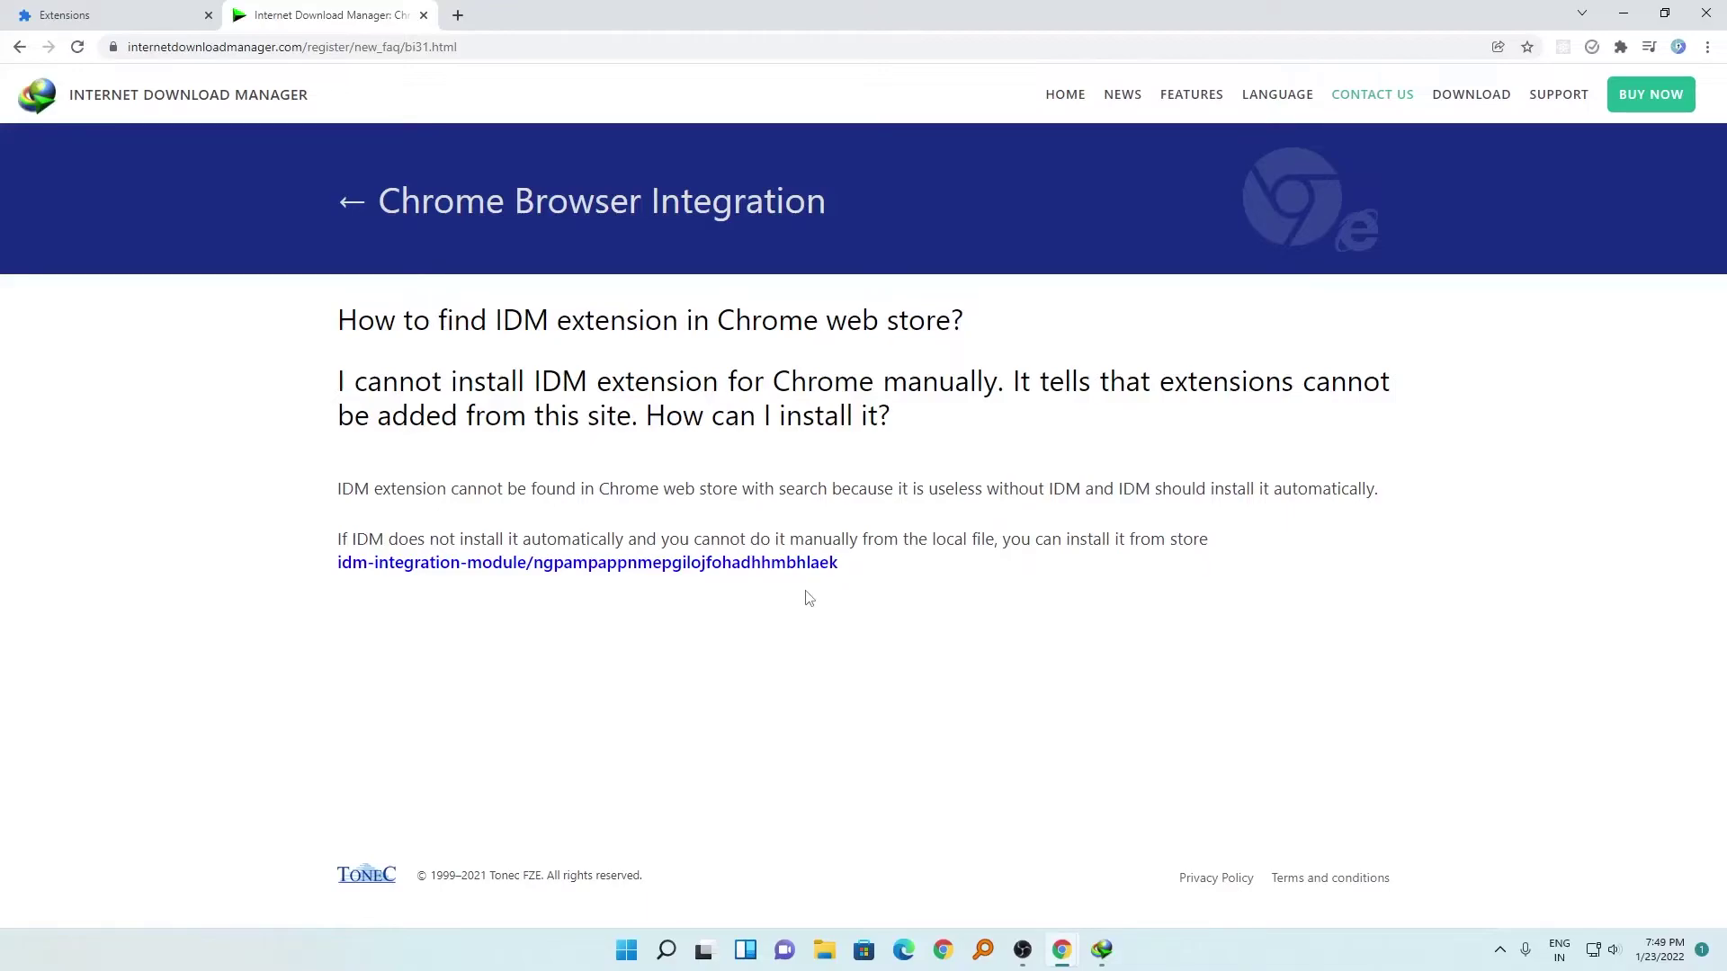
Add IDM Integration Module to Chrome from its Web Store page.
{"action": "left_click", "coordinate": [609, 562]}
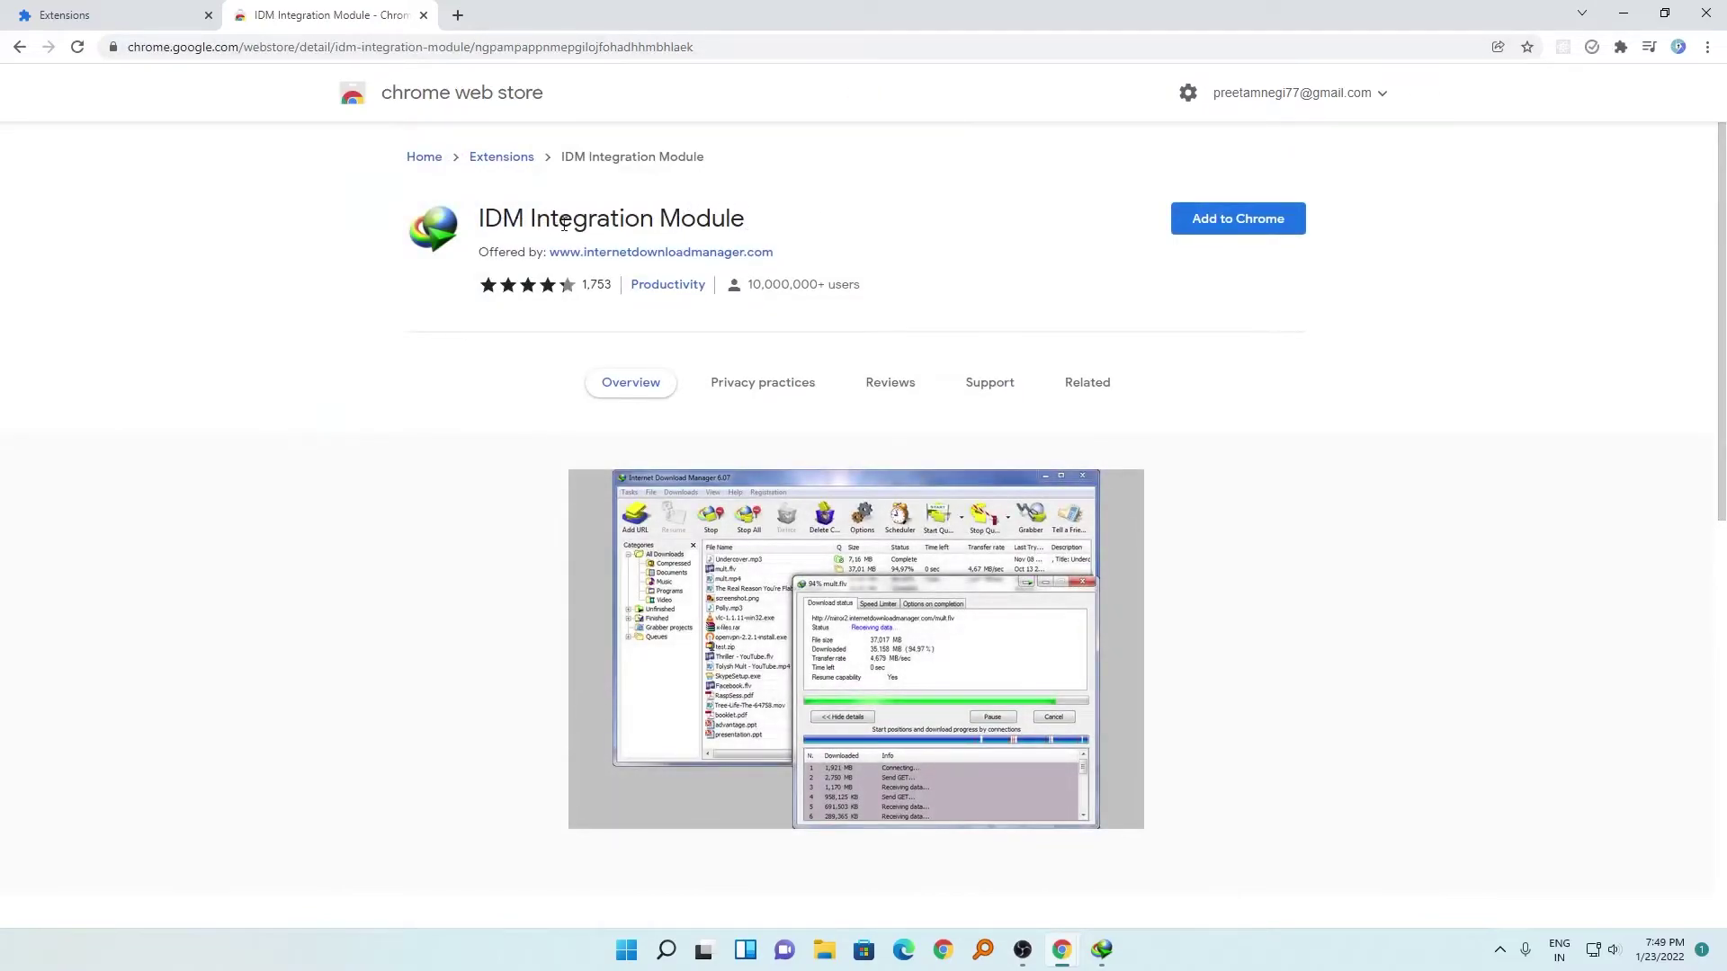
{"action": "left_click", "coordinate": [1233, 221]}
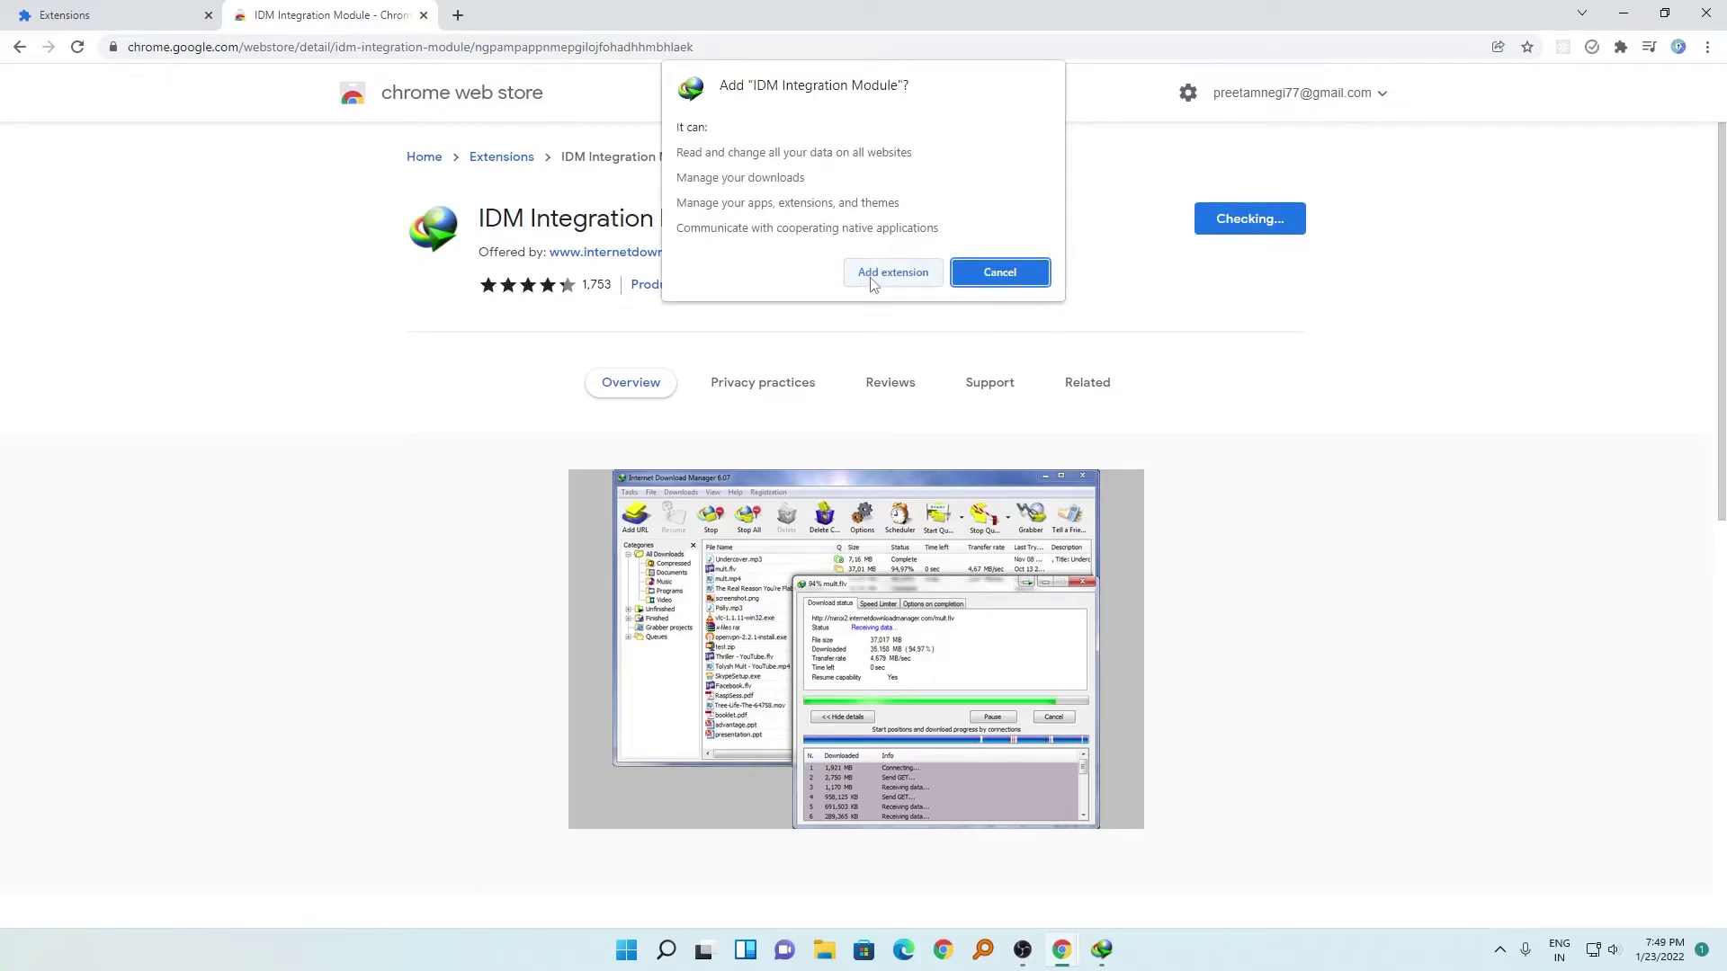
{"action": "left_click", "coordinate": [891, 272]}
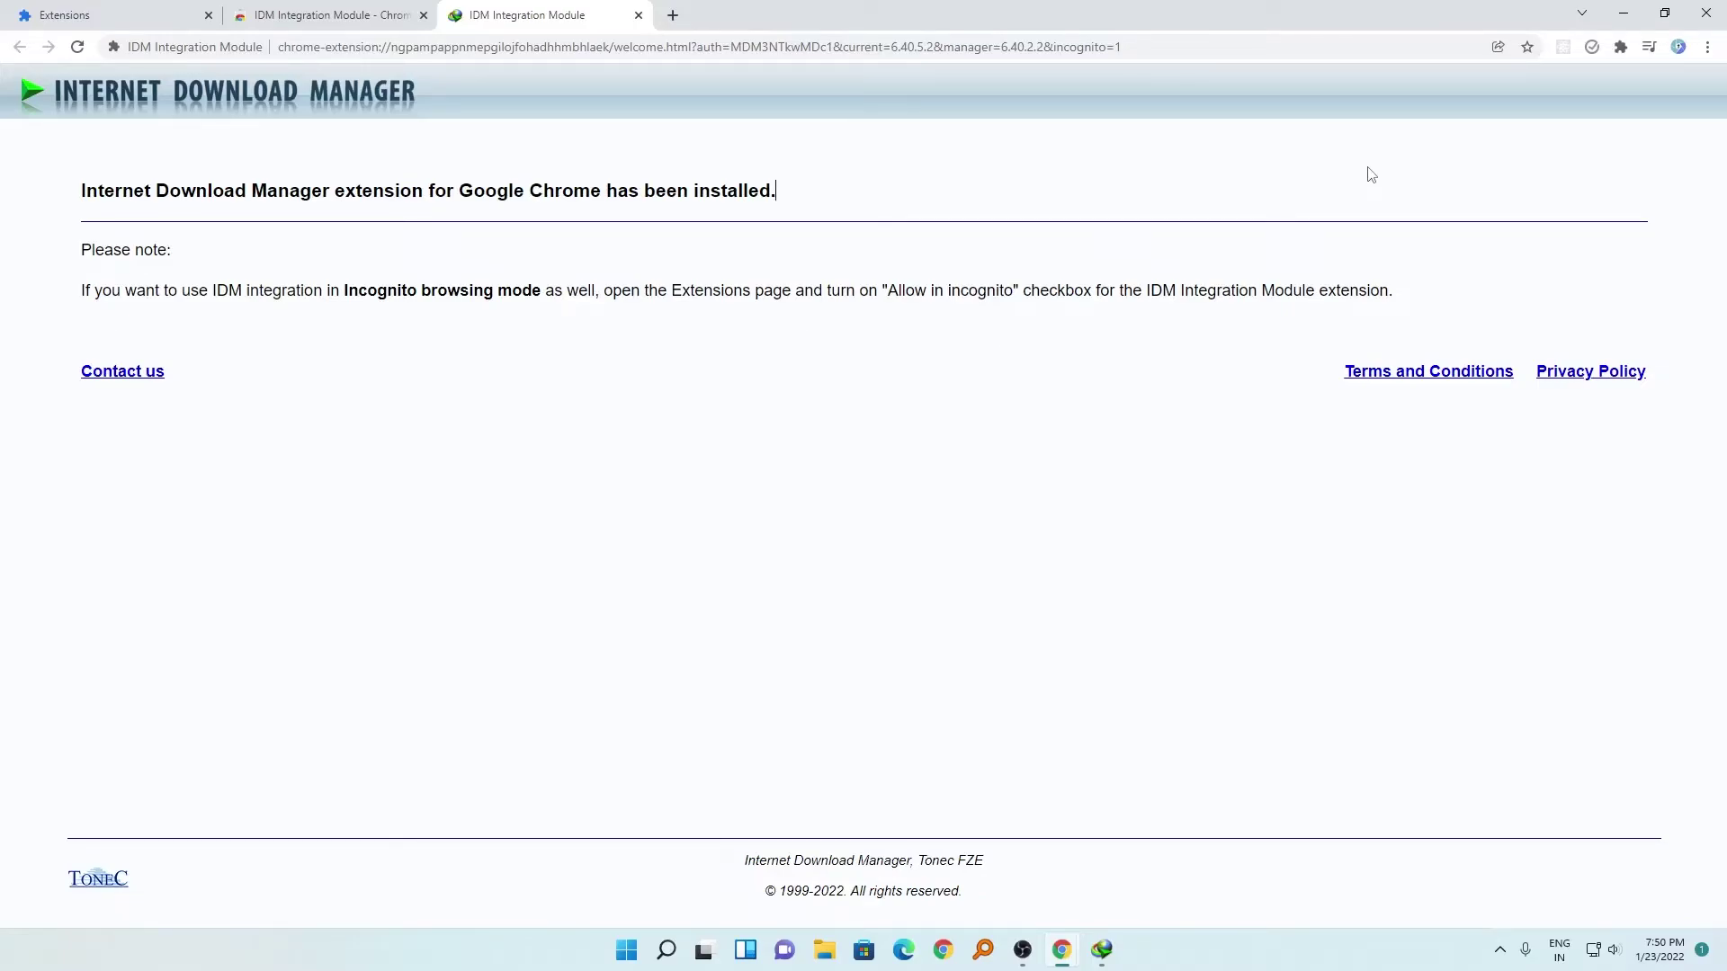
Pin IDM Integration Module to the toolbar and reopen the Extensions page.
{"action": "left_click", "coordinate": [1621, 46]}
{"action": "left_click", "coordinate": [1579, 286]}
{"action": "left_click", "coordinate": [1303, 257]}
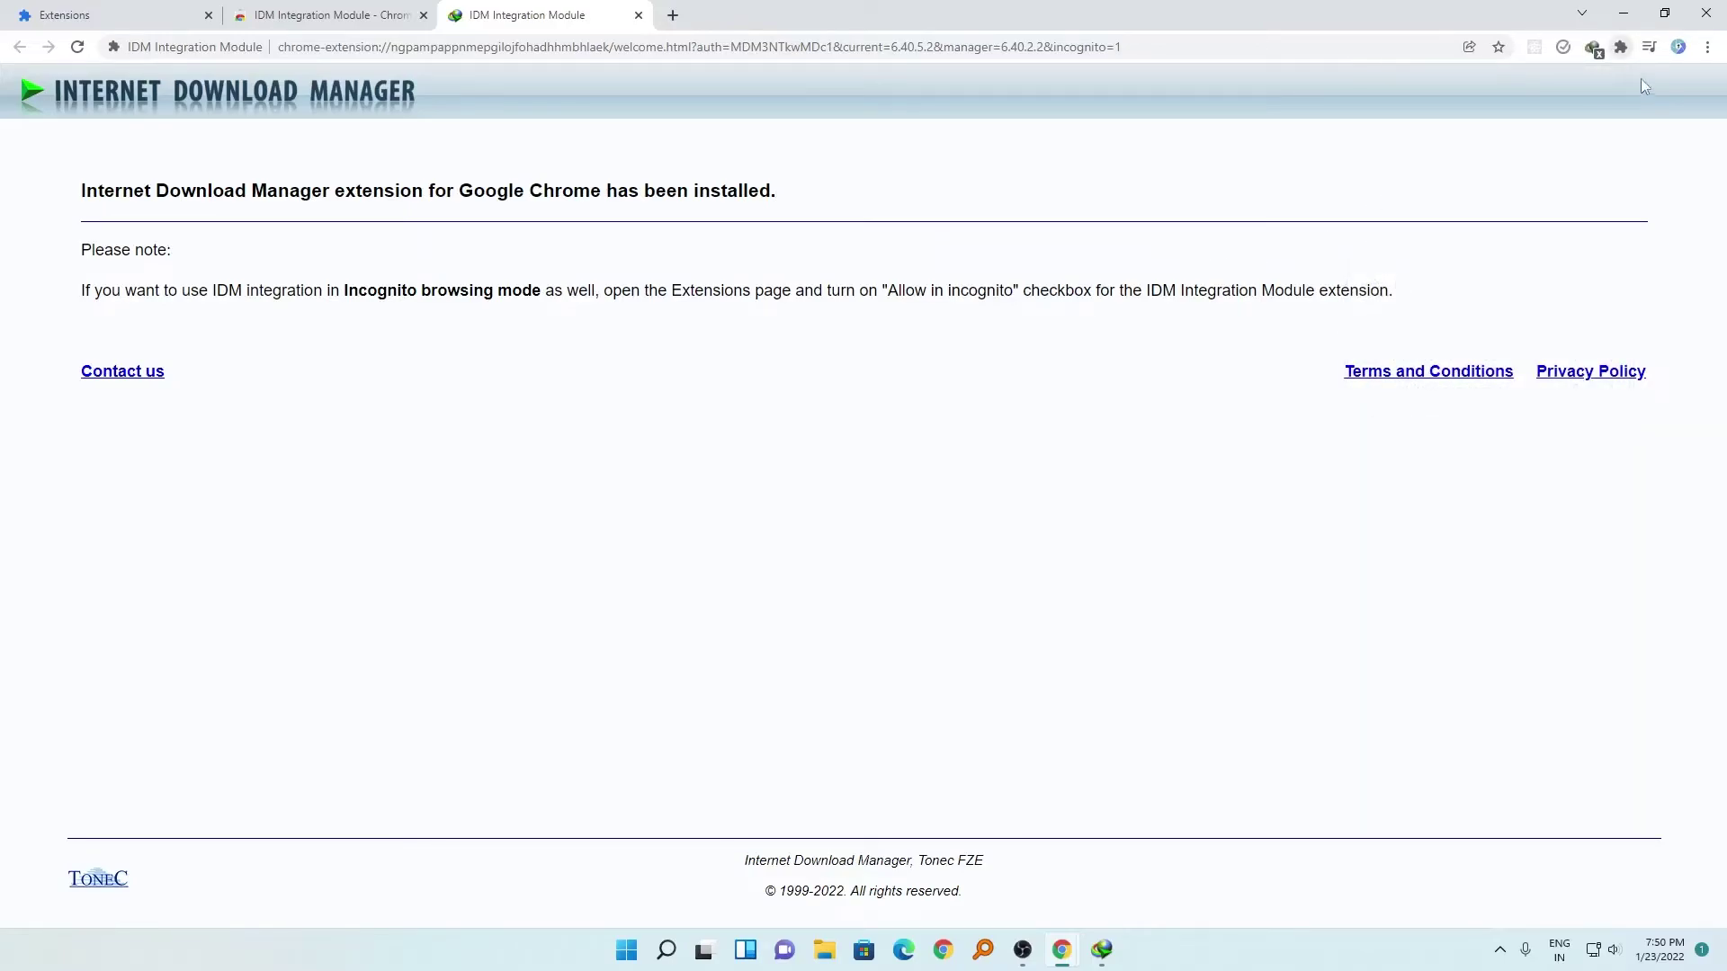
{"action": "left_click", "coordinate": [1708, 49]}
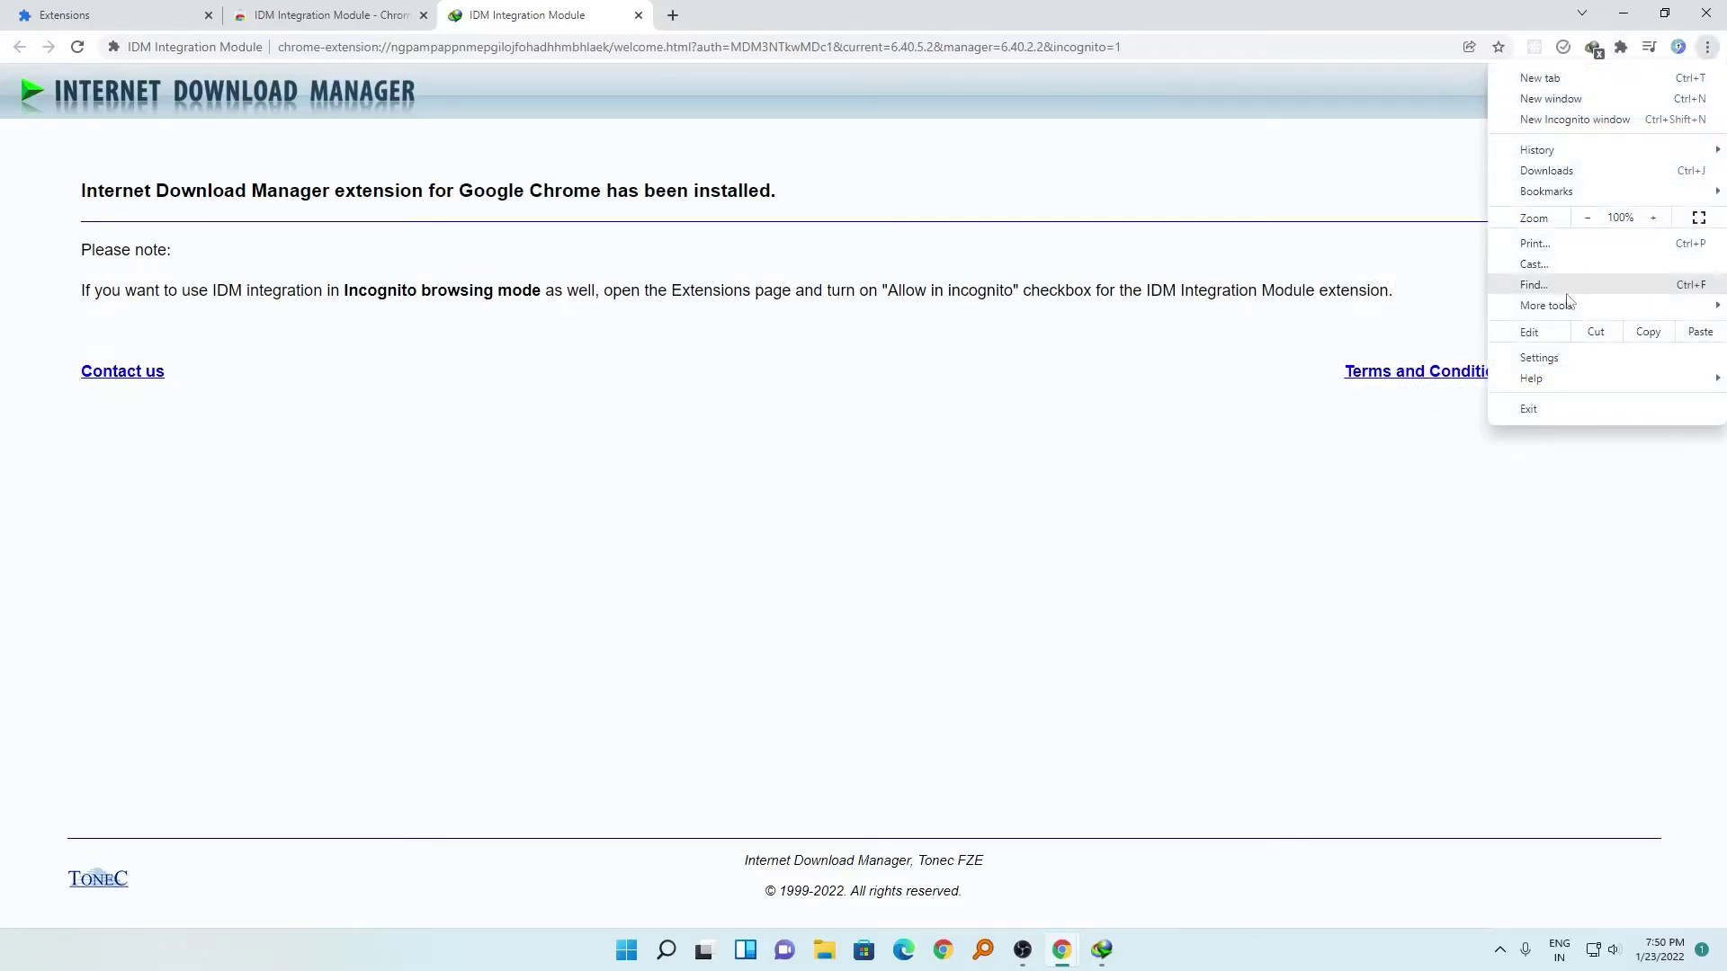
{"action": "mouse_move", "coordinate": [1548, 304]}
{"action": "left_click", "coordinate": [1327, 405]}
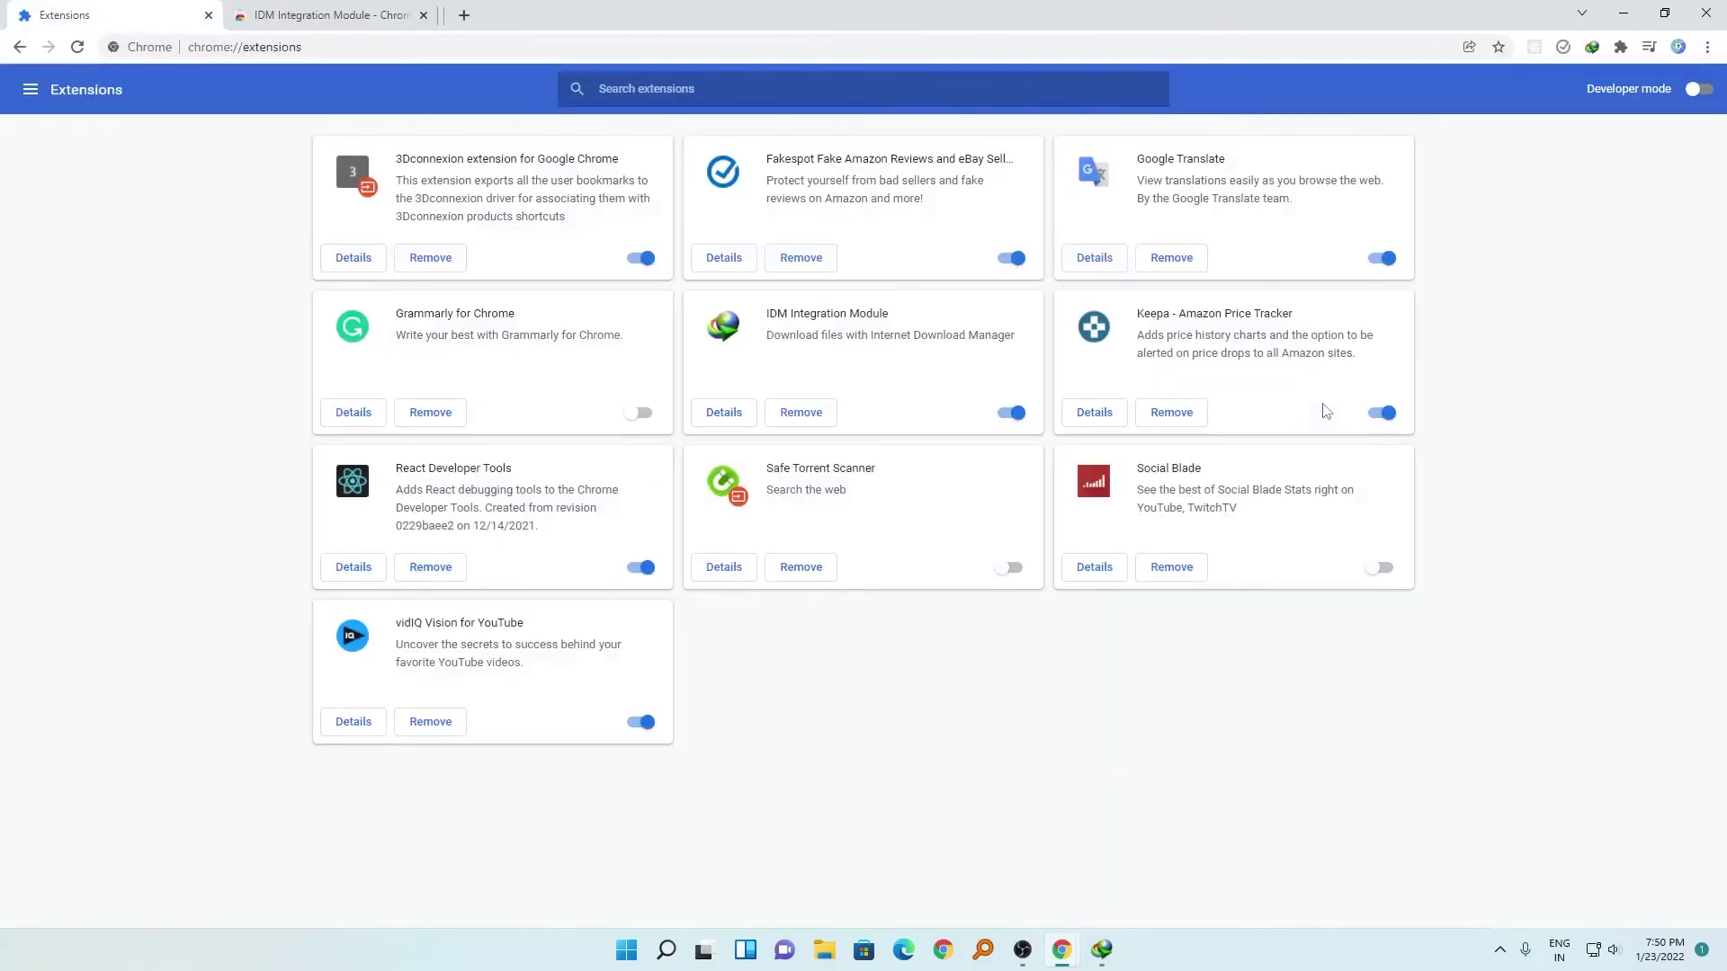